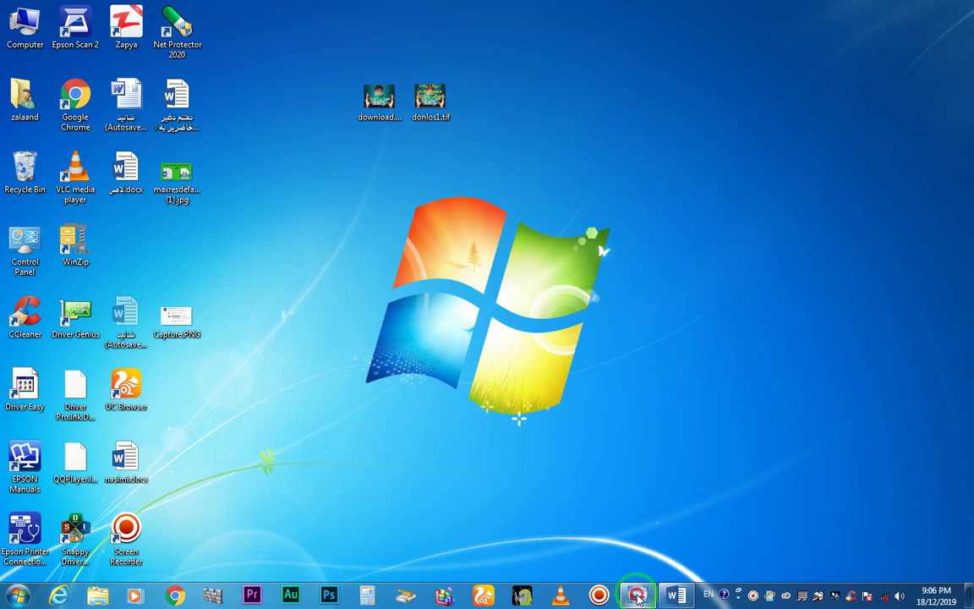
View the screenshot of the comment thread in Windows Photo Viewer and close the viewer.
left_click(636, 596)
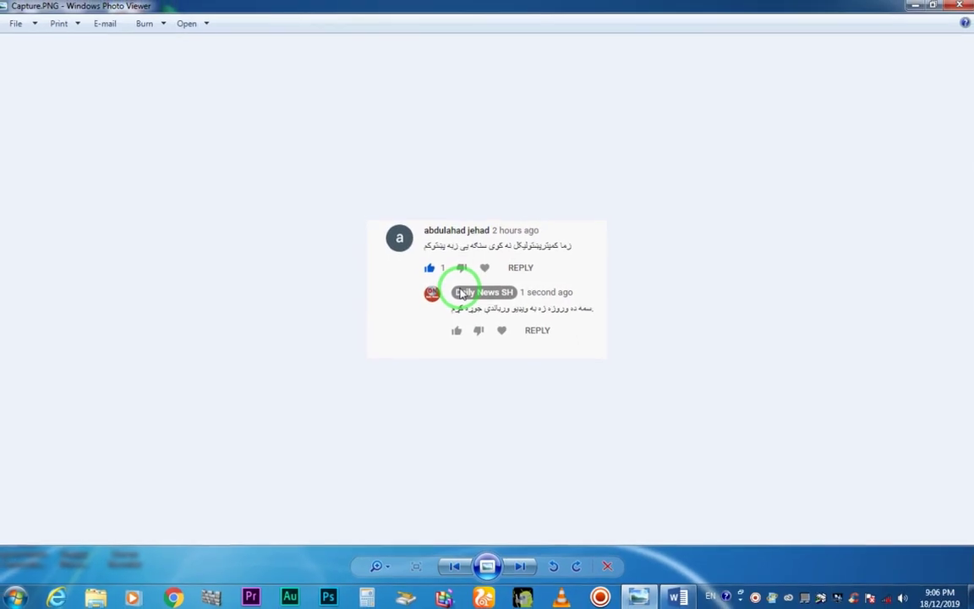
left_click(954, 7)
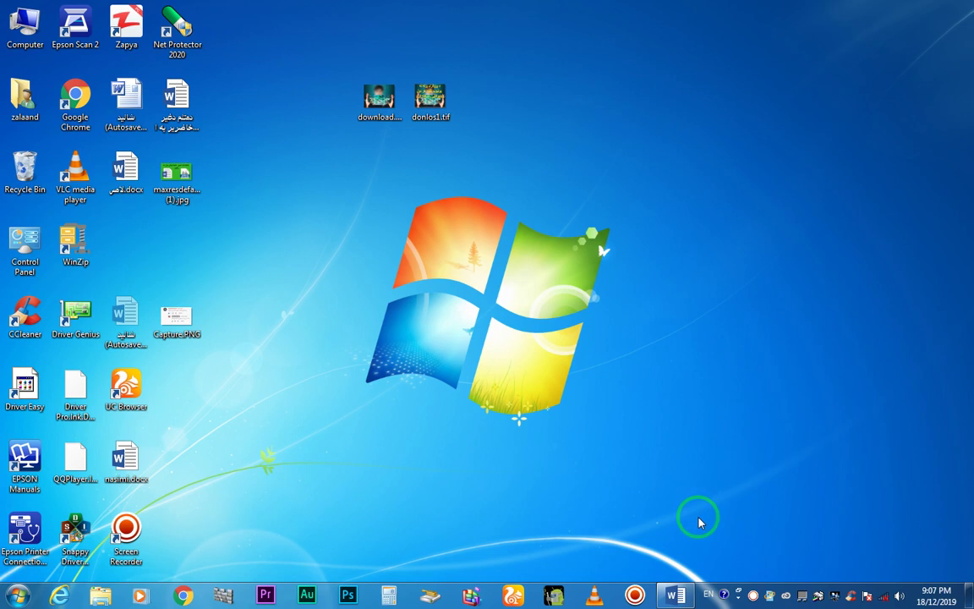
Remove the Pashto (Afghanistan) keyboard from the installed input languages, apply the change and close the language settings.
right_click(709, 597)
left_click(738, 574)
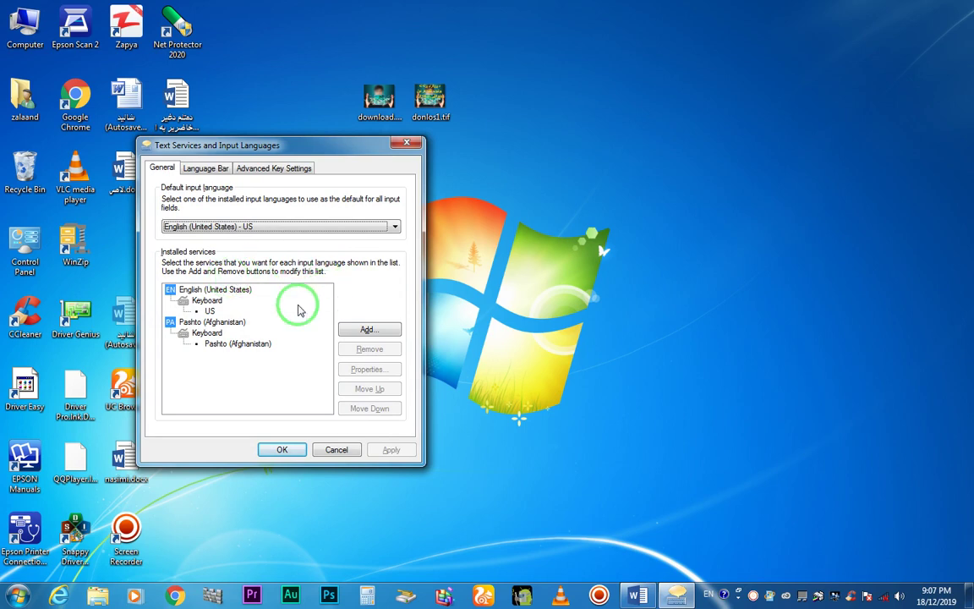
left_click(207, 332)
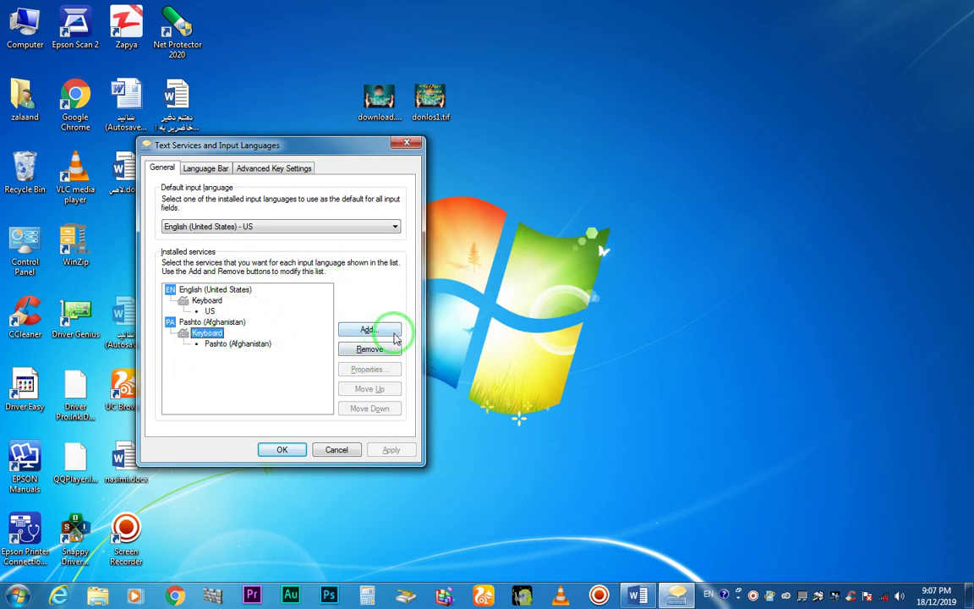
left_click(368, 349)
left_click(392, 449)
left_click(408, 144)
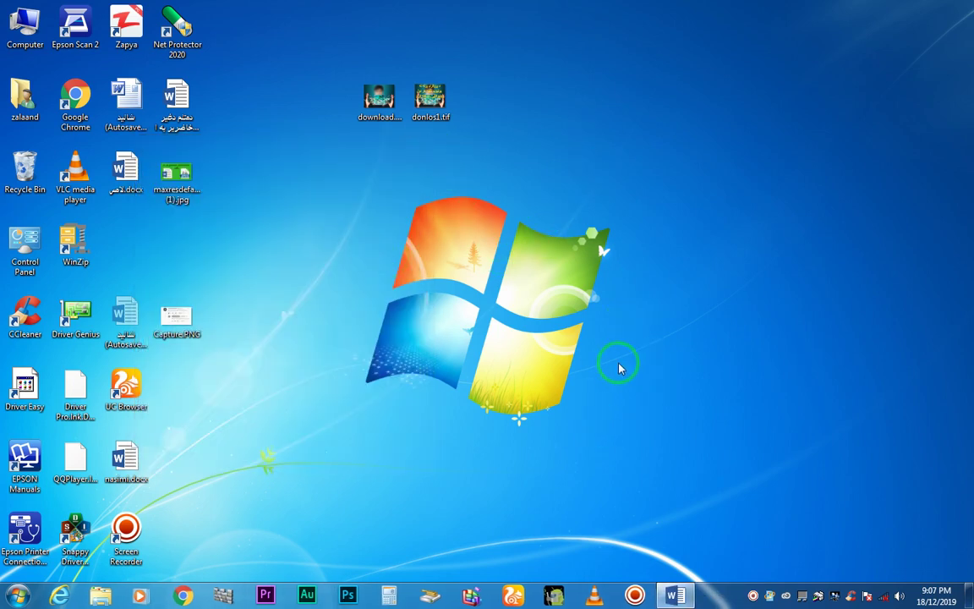
Switch to Control Panel, open the Region and Language settings and close that dialog again.
left_click(17, 594)
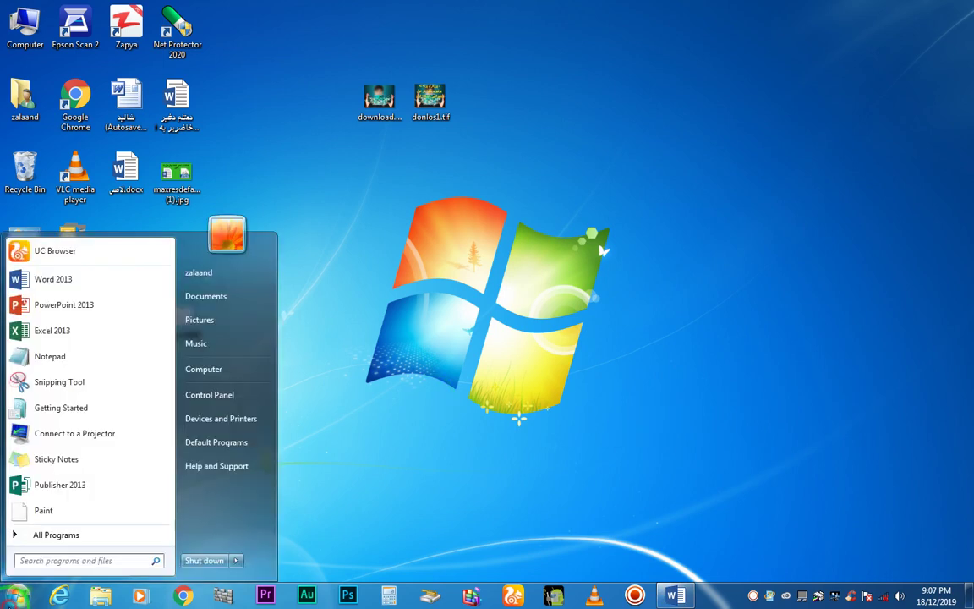
left_click(210, 404)
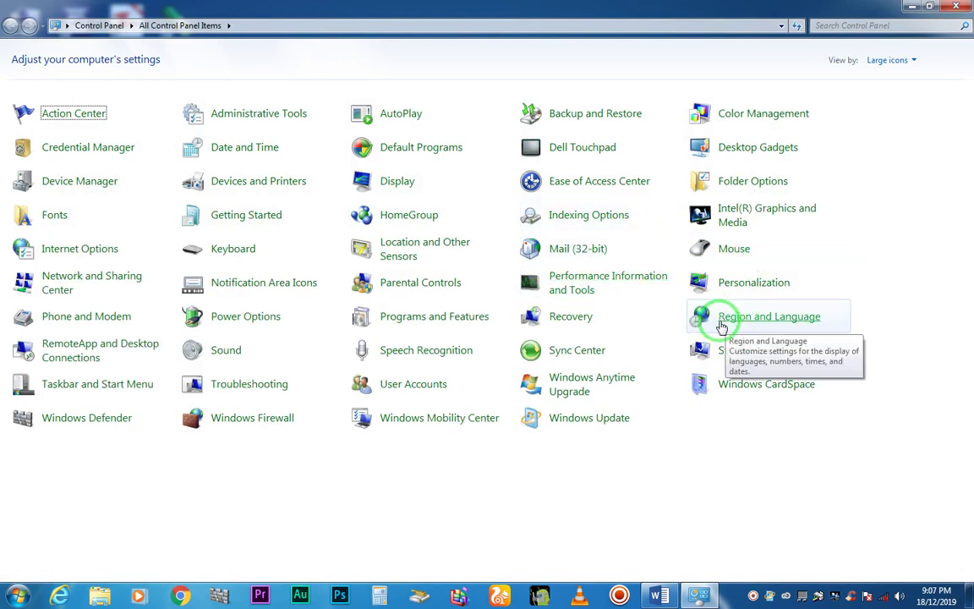
left_click(767, 324)
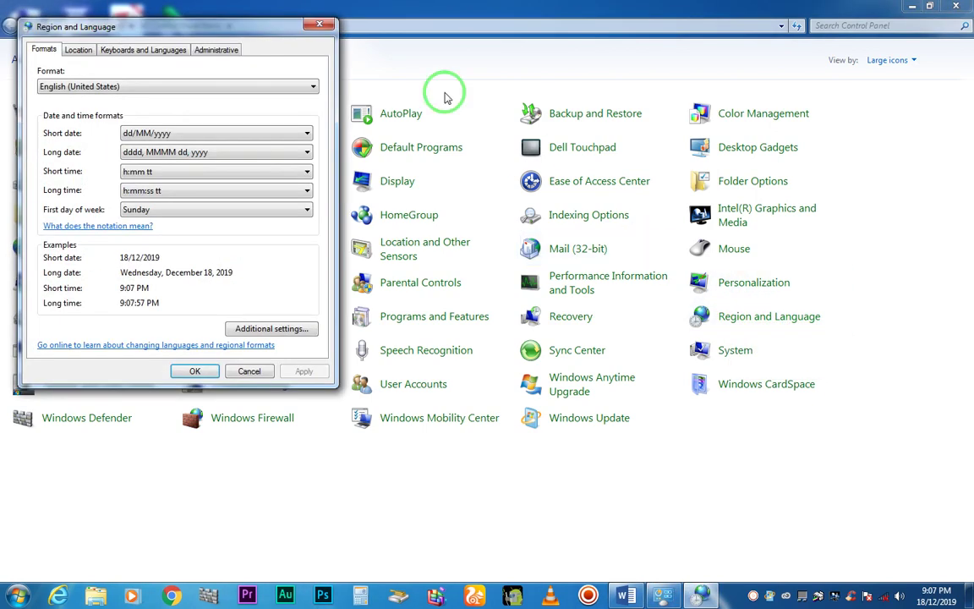
left_click(319, 25)
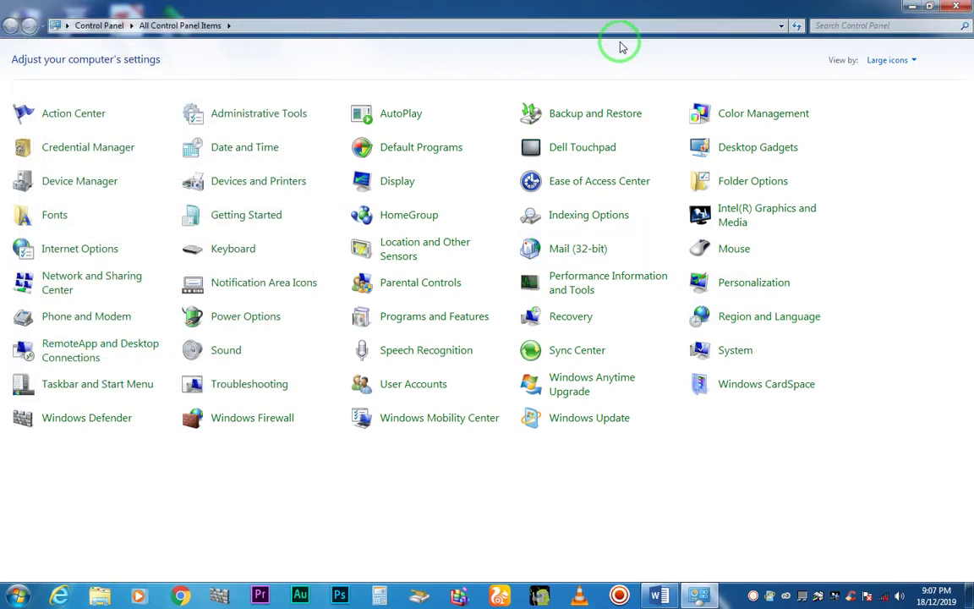
Try the Small icons and Large icons views of the Control Panel items and set the view to Category.
left_click(902, 67)
left_click(898, 79)
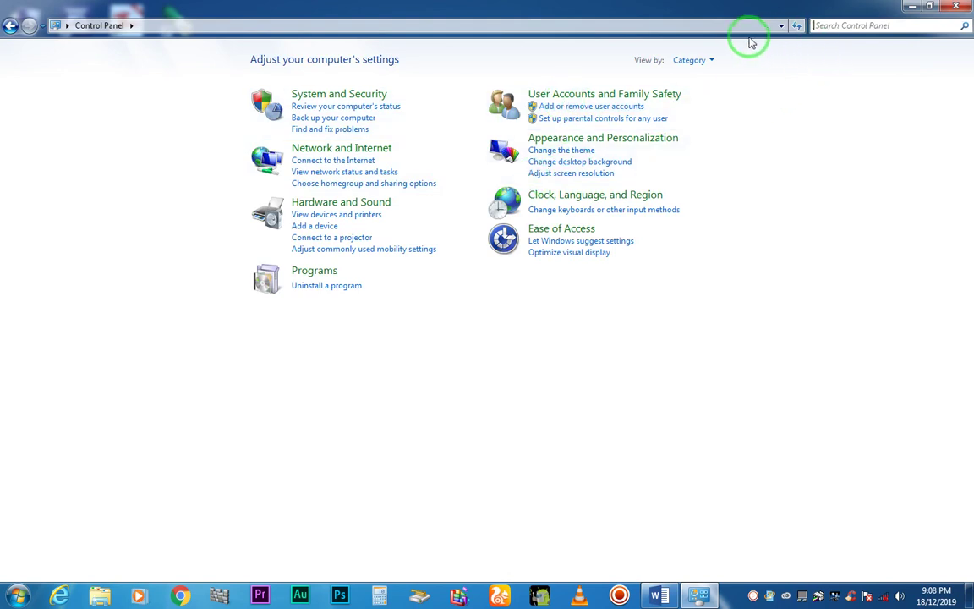
left_click(696, 60)
left_click(717, 113)
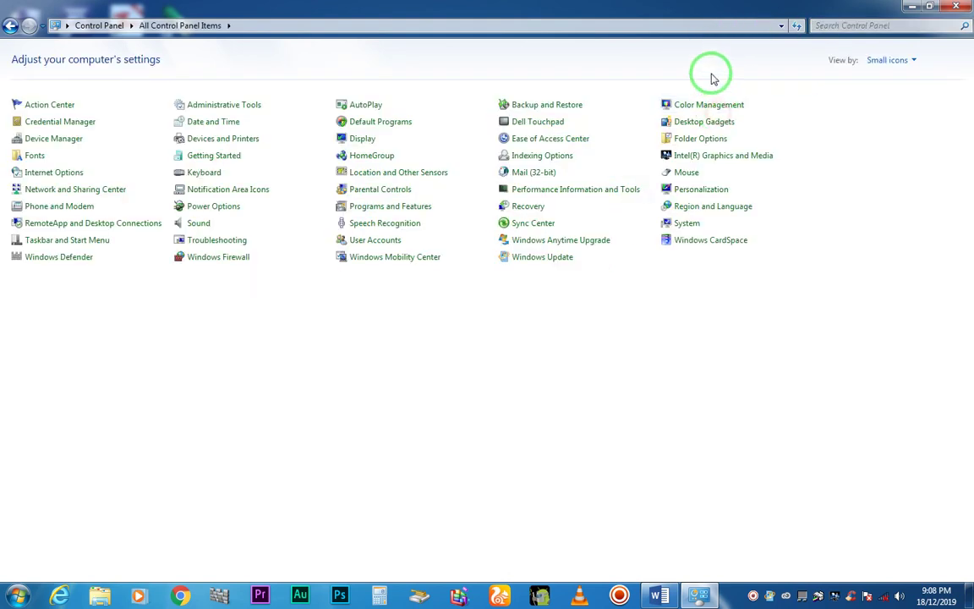
left_click(896, 60)
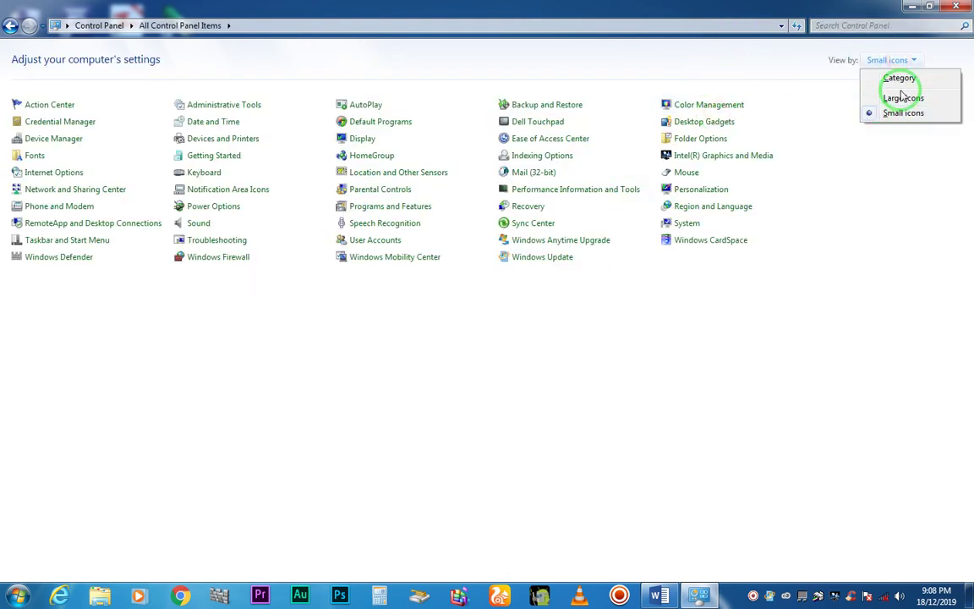
left_click(901, 96)
left_click(886, 62)
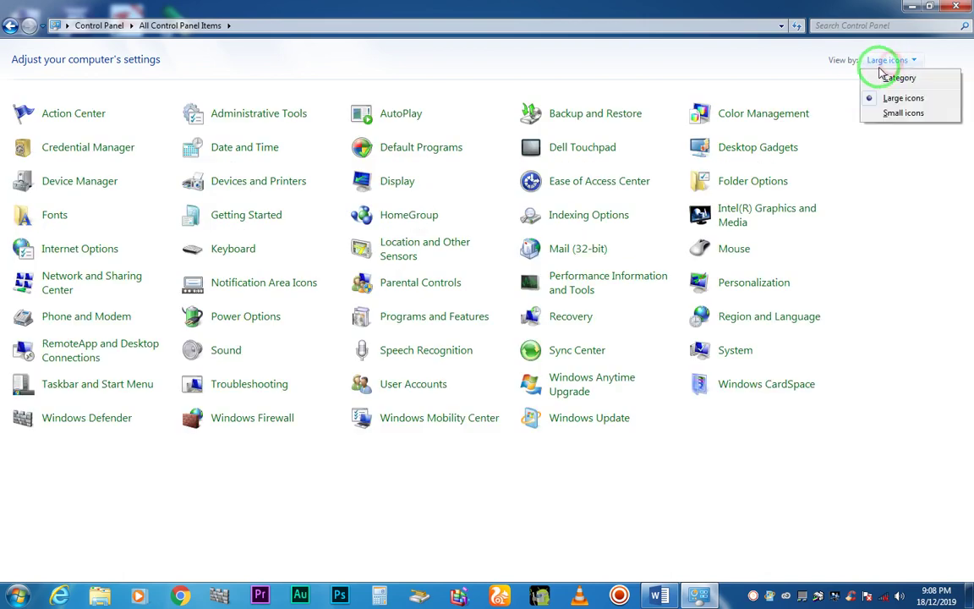
left_click(885, 77)
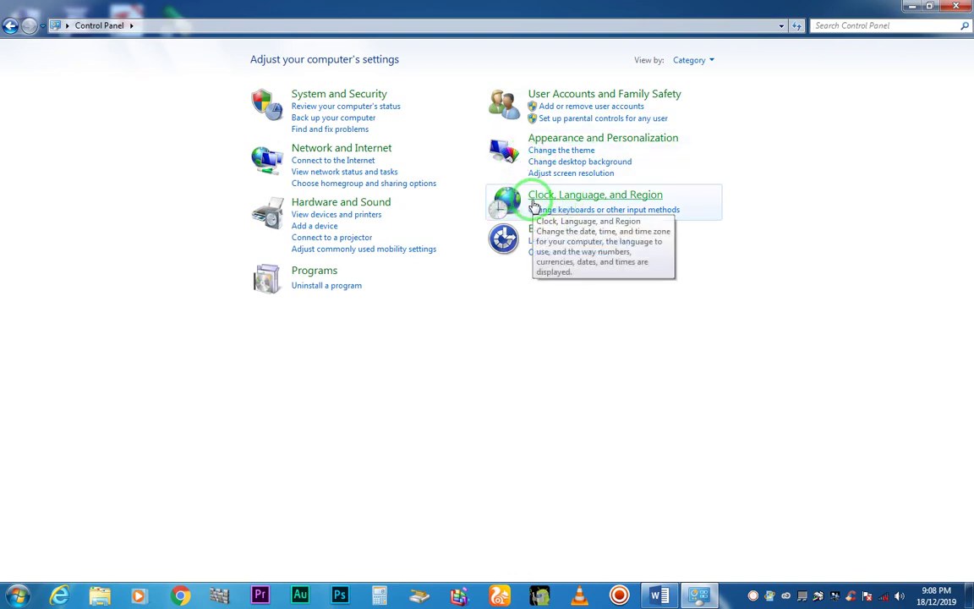
Open the keyboard and input language settings from Region and Language under Clock, Language, and Region.
left_click(579, 204)
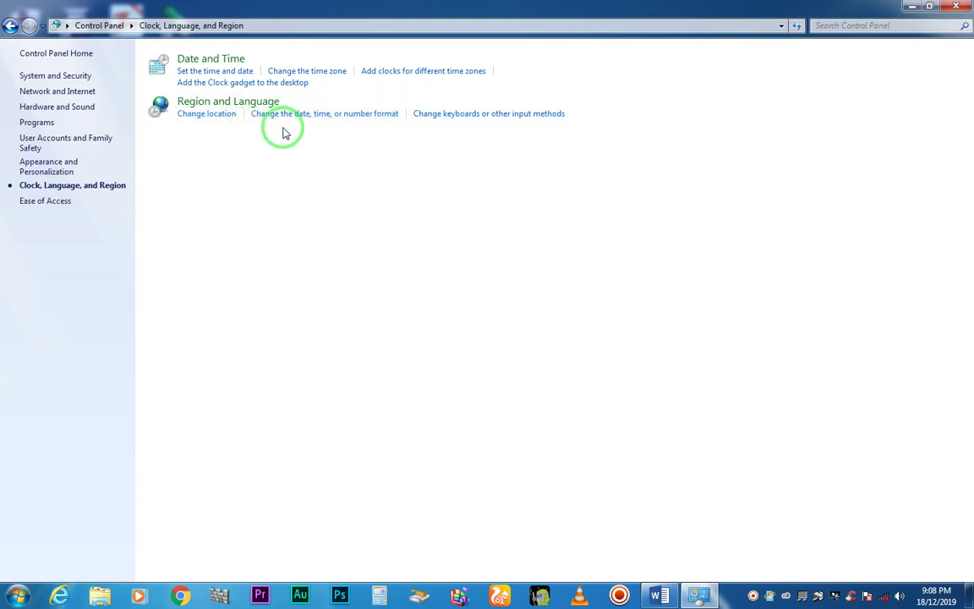
left_click(193, 107)
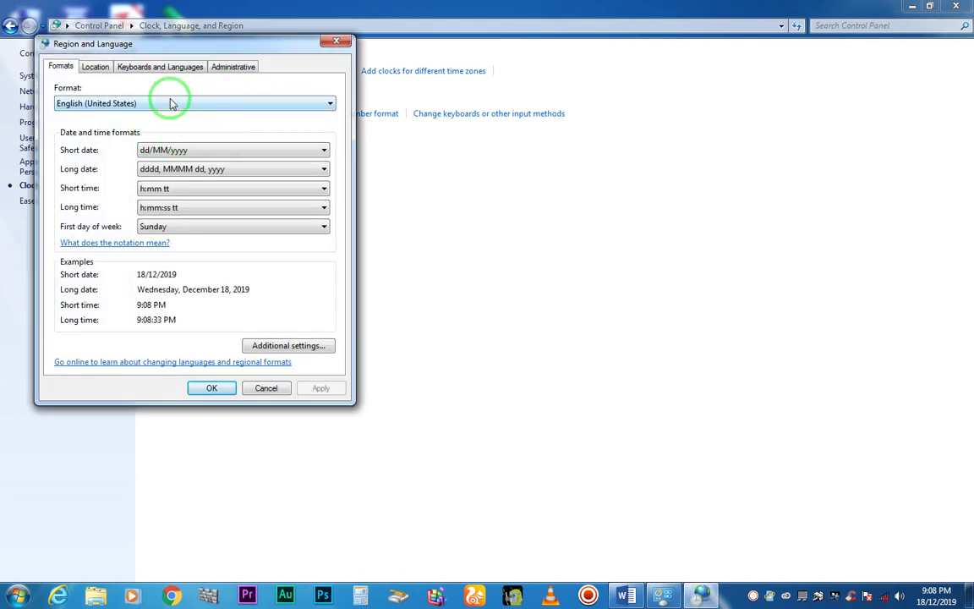
left_click_drag(176, 47, 258, 48)
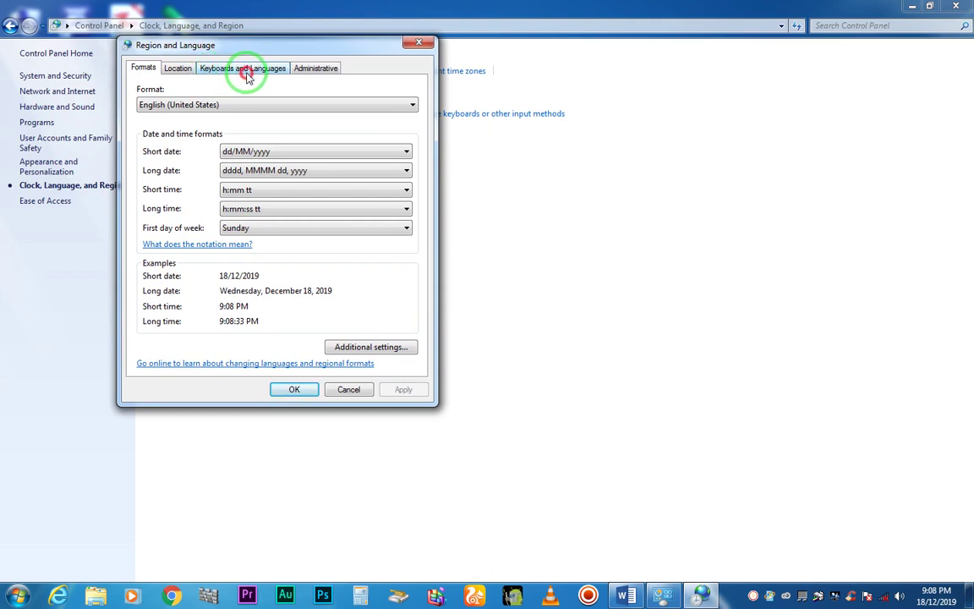
left_click(246, 73)
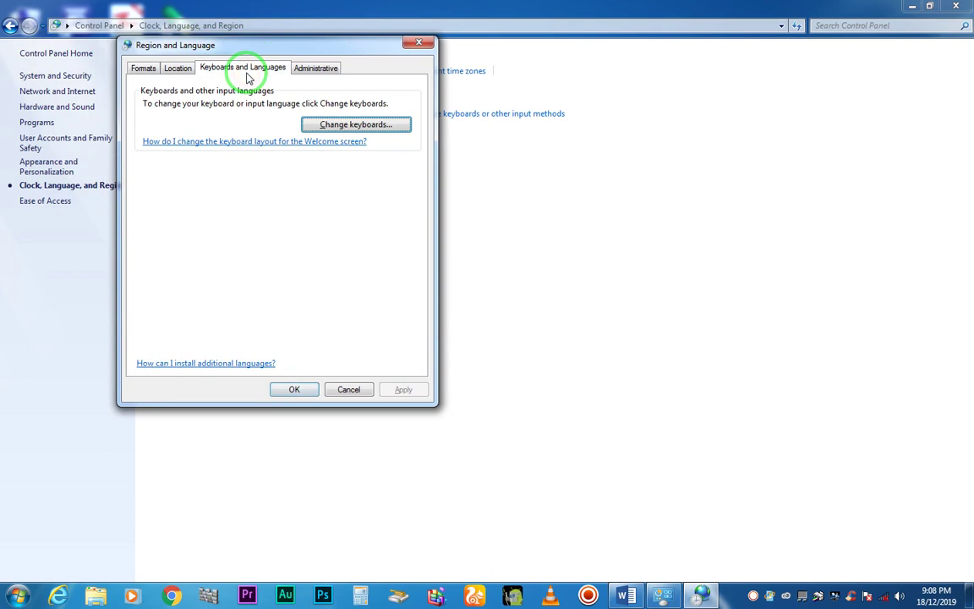
left_click(353, 128)
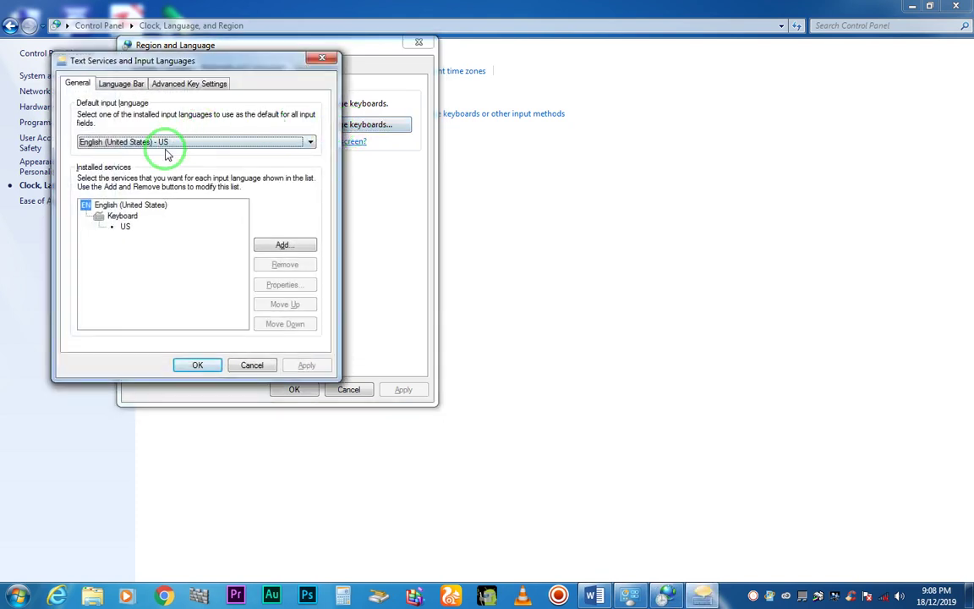
Add the Pashto (Afghanistan) keyboard to the installed input languages and apply the change.
left_click(281, 245)
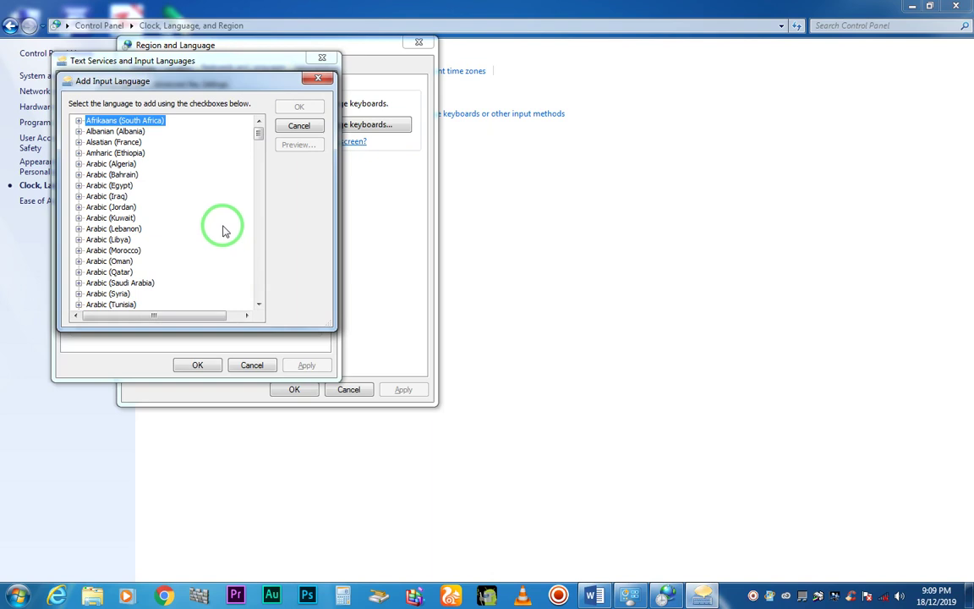
key("p")
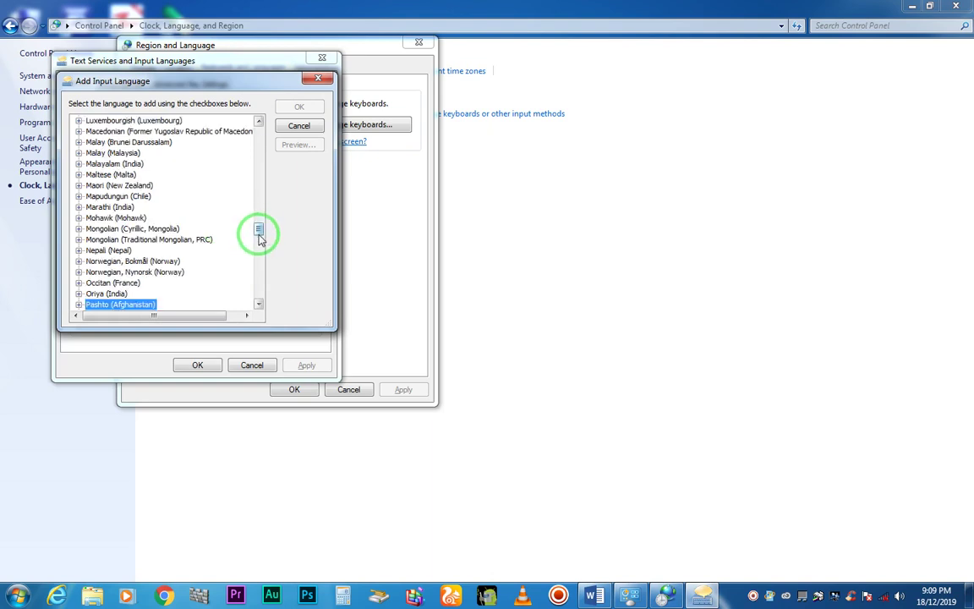
mouse_move(257, 233)
left_mouse_down()
mouse_move(256, 221)
mouse_move(256, 238)
left_mouse_up()
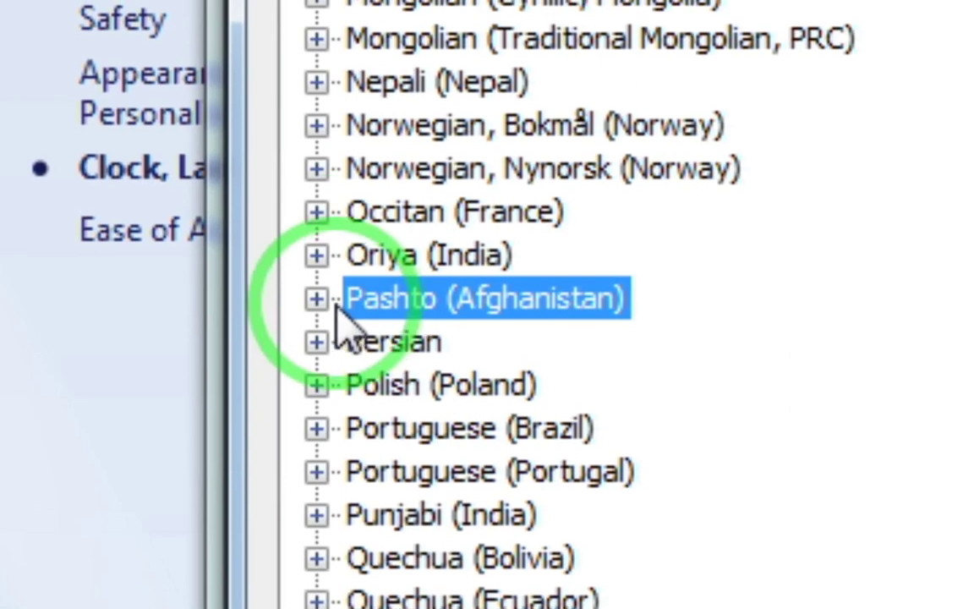
left_click(314, 301)
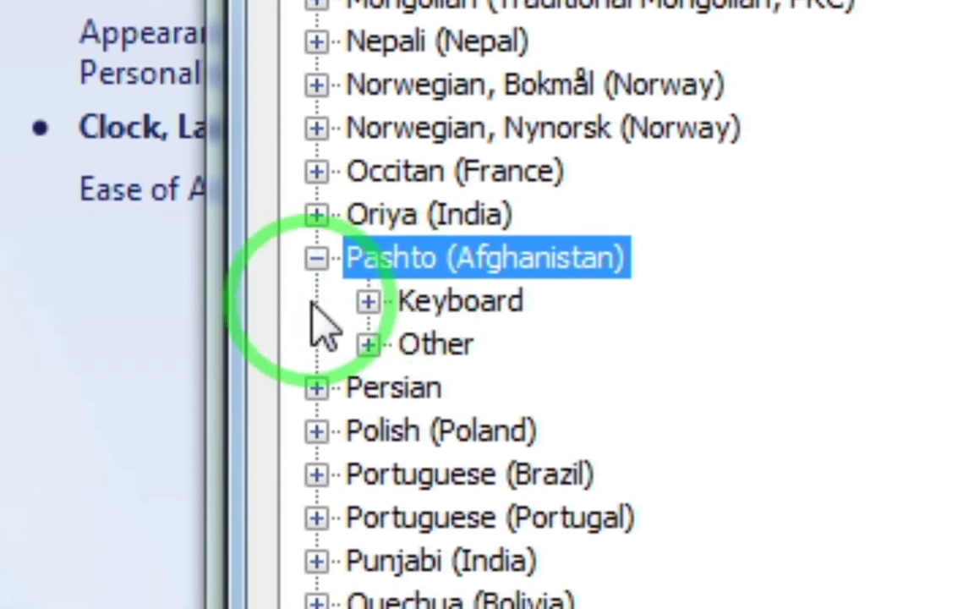
left_click(368, 296)
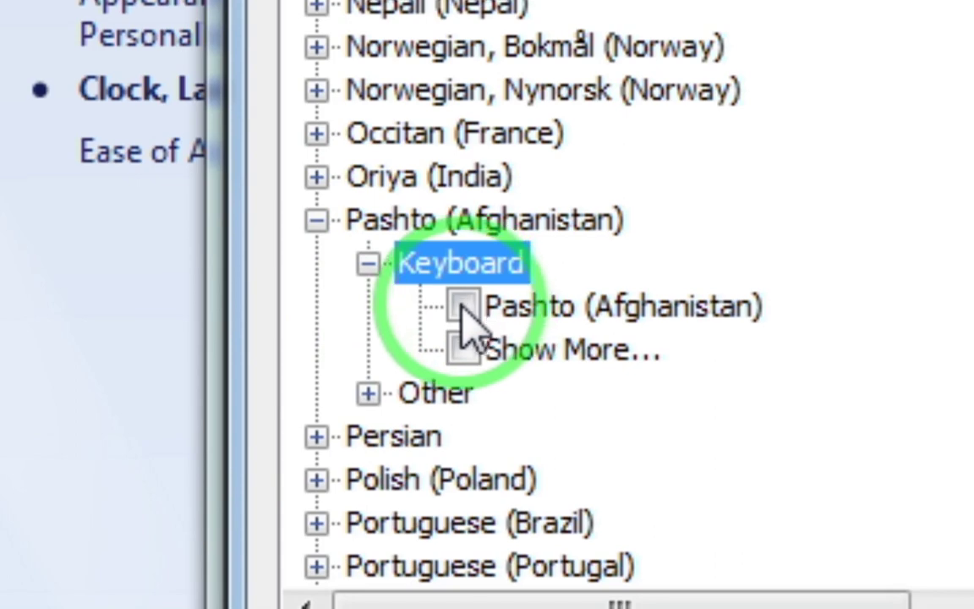
left_click(462, 306)
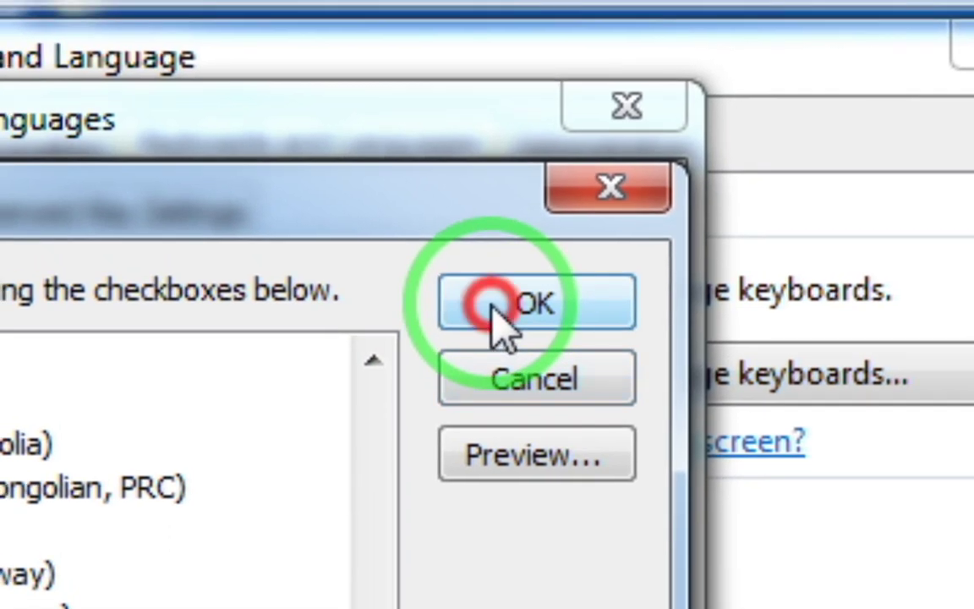
left_click(492, 306)
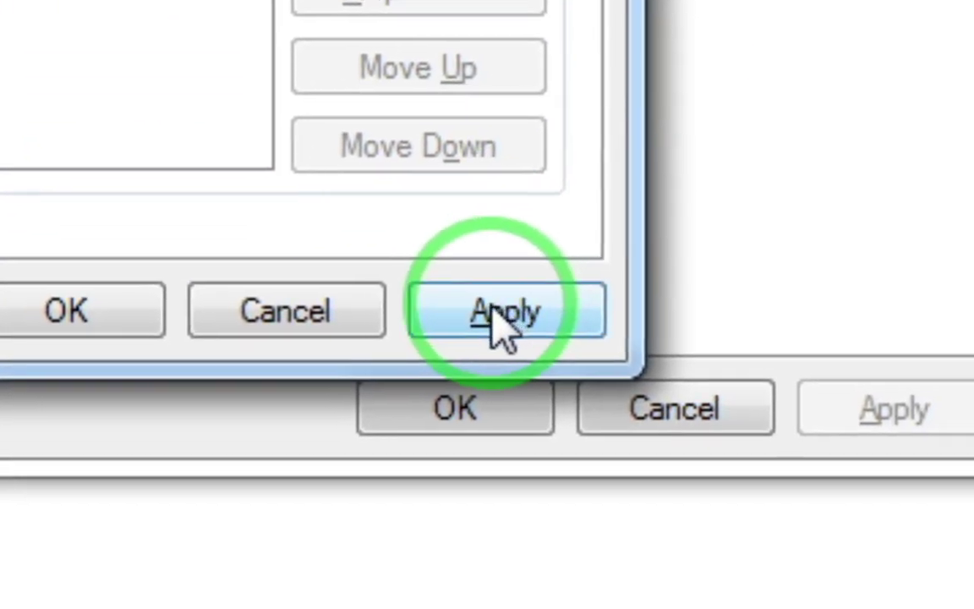
left_click(490, 306)
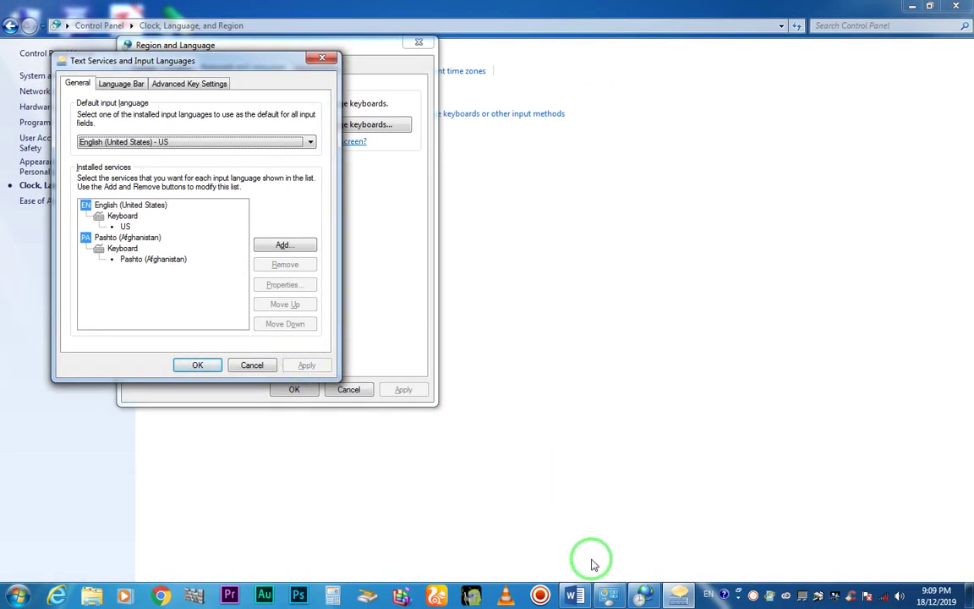
Switch to the blank Word document and toggle the input language between English and Pashto, ending on Pashto.
left_click(571, 594)
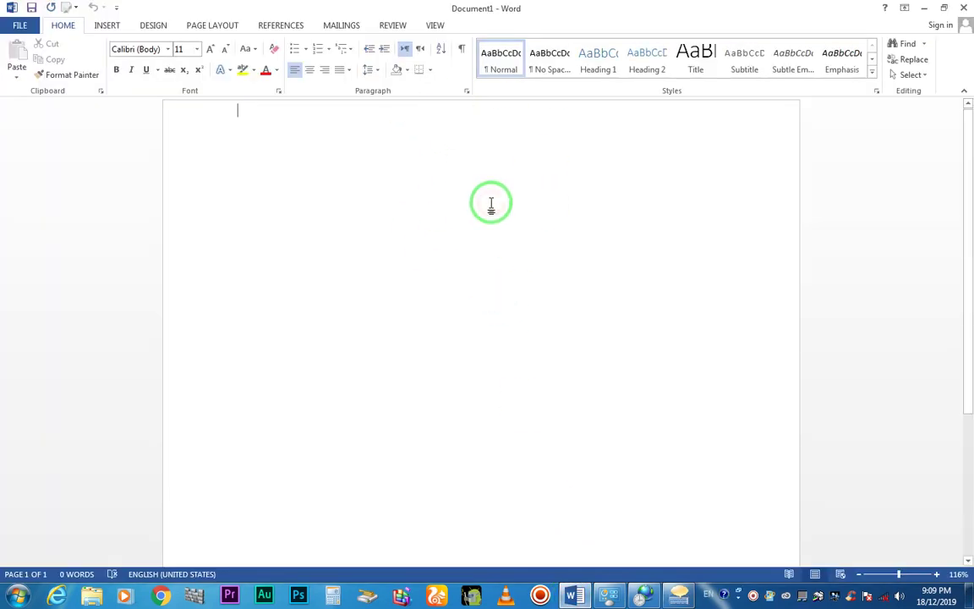
key("alt+shift")
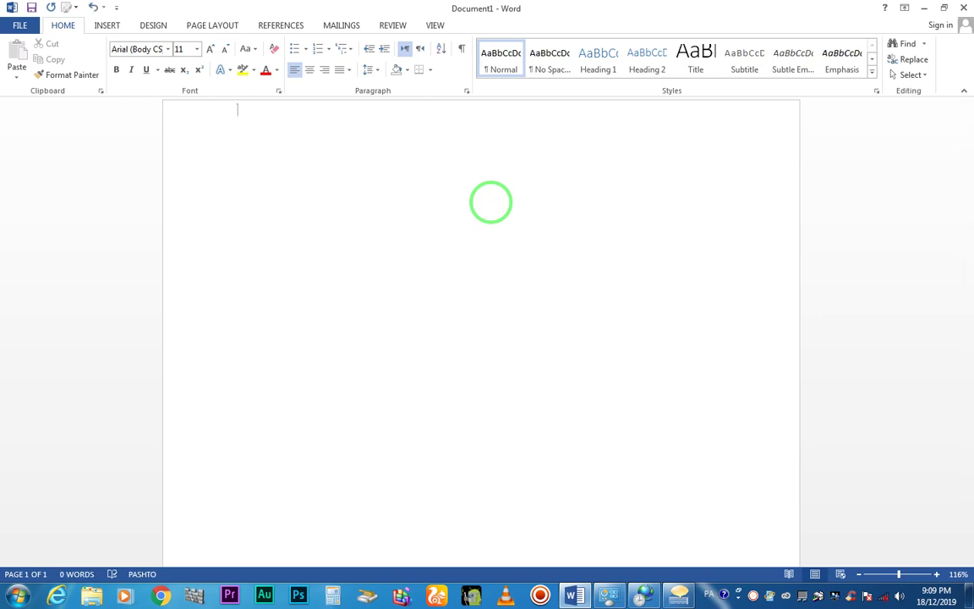
key("alt+shift")
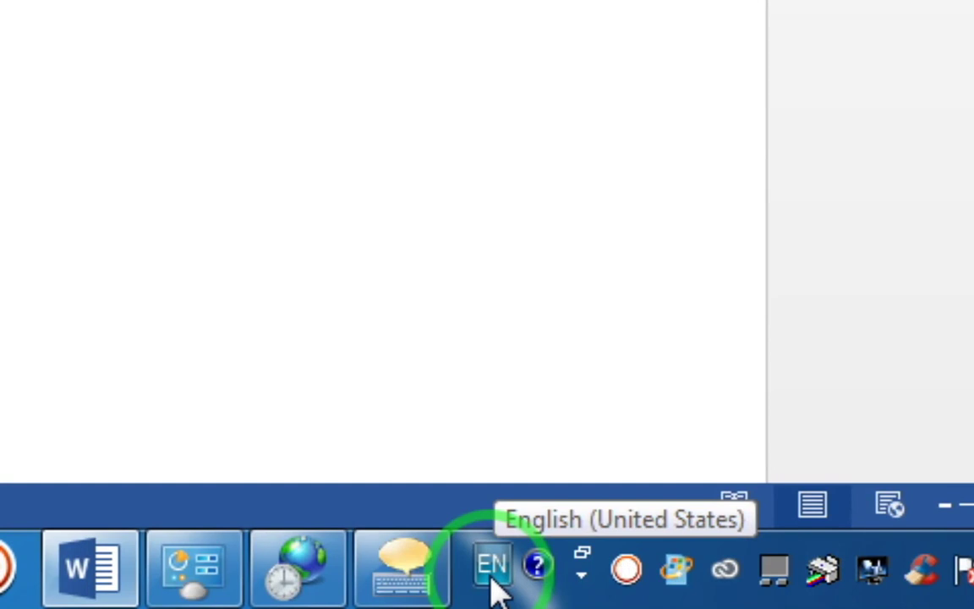
key("alt+shift")
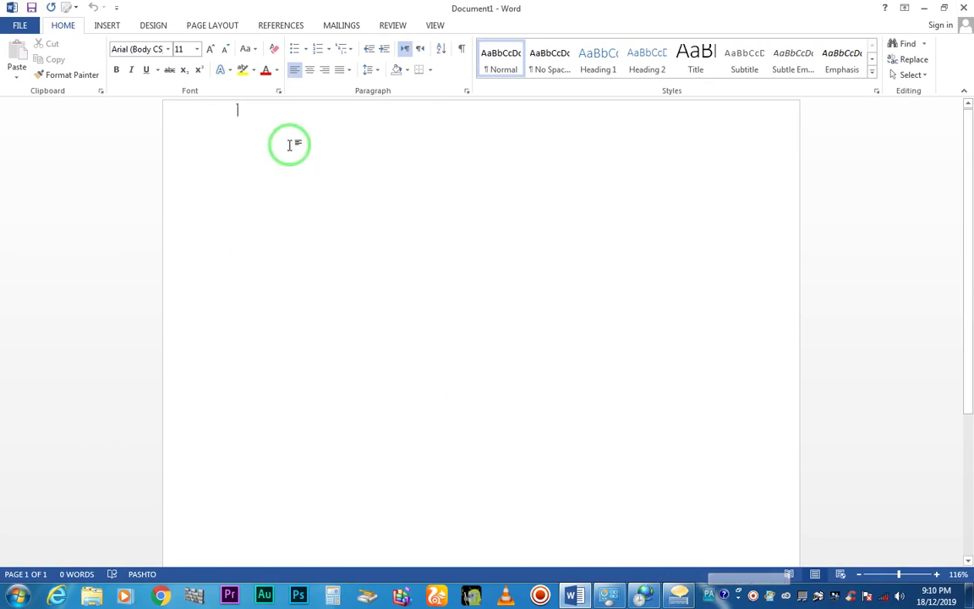
Write the word "پښتو" on the document's first line.
type("انا")
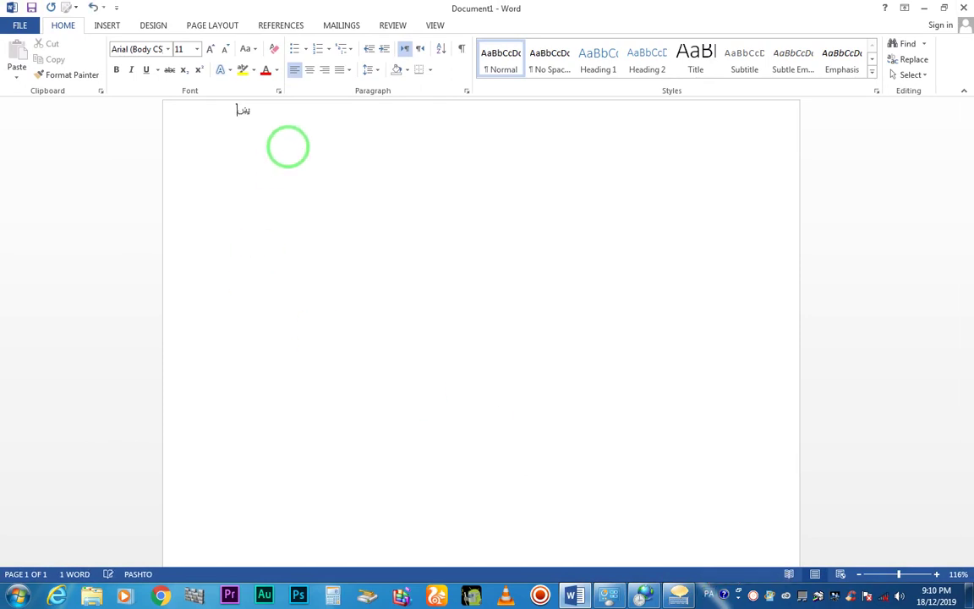
type("ر")
key("BackSpace")
type("تو")
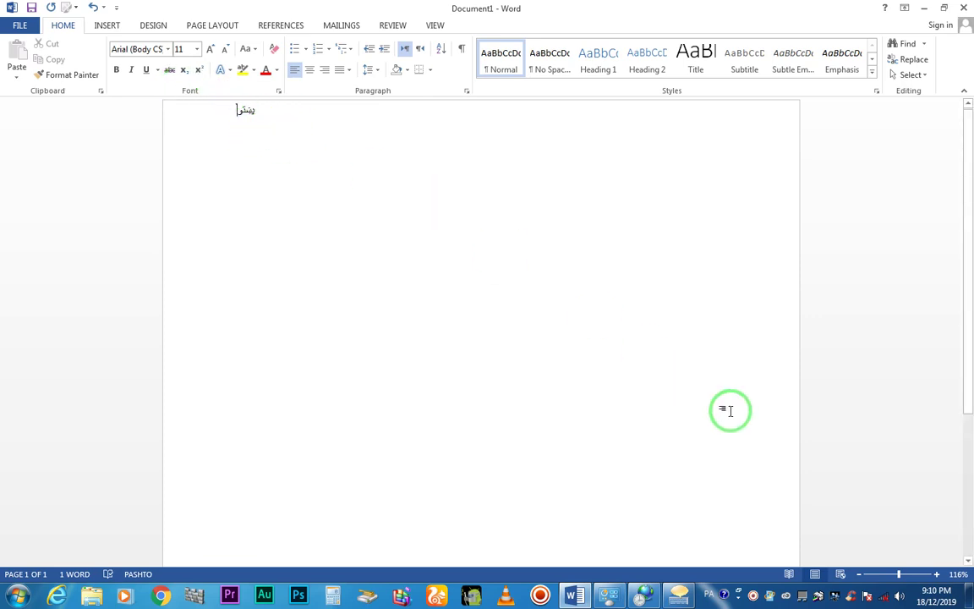
Open the list of available input languages.
left_click(711, 597)
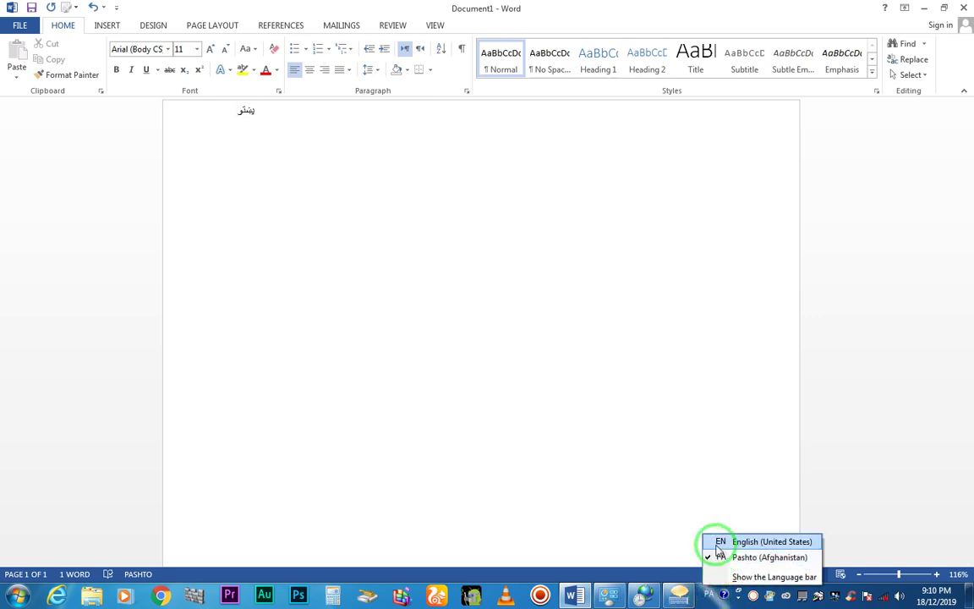